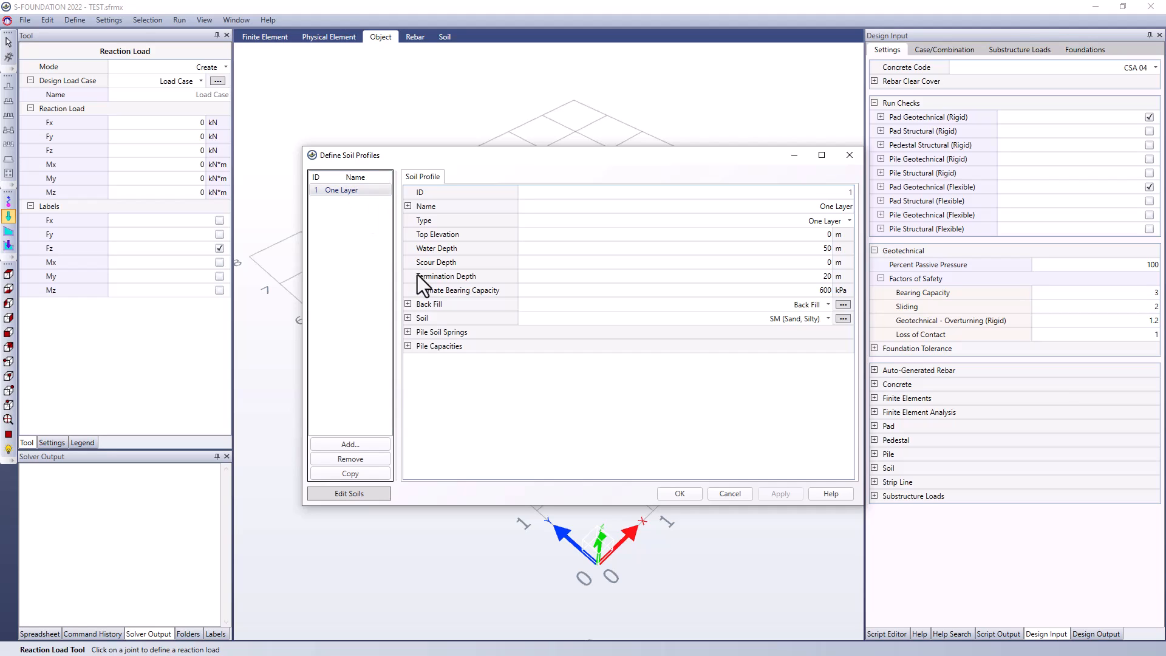
Accept the One Layer soil profile settings and enable the Soil substructure load factor for the design load case
mouse_move(427, 296)
left_click(680, 493)
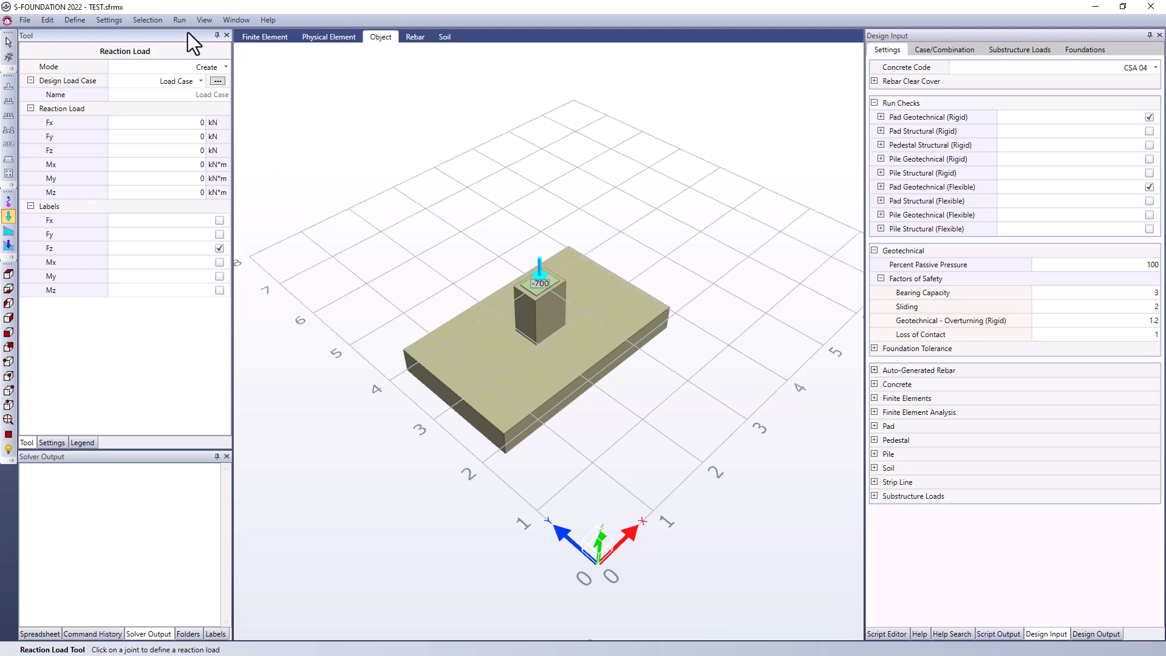
left_click(66, 21)
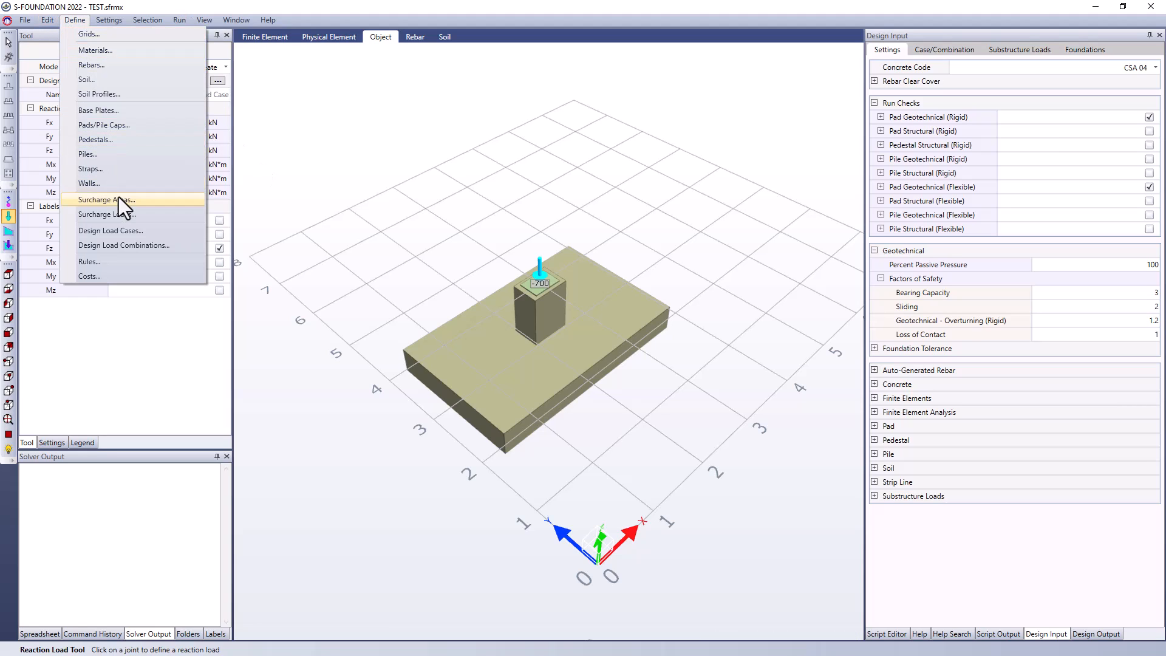
left_click(129, 231)
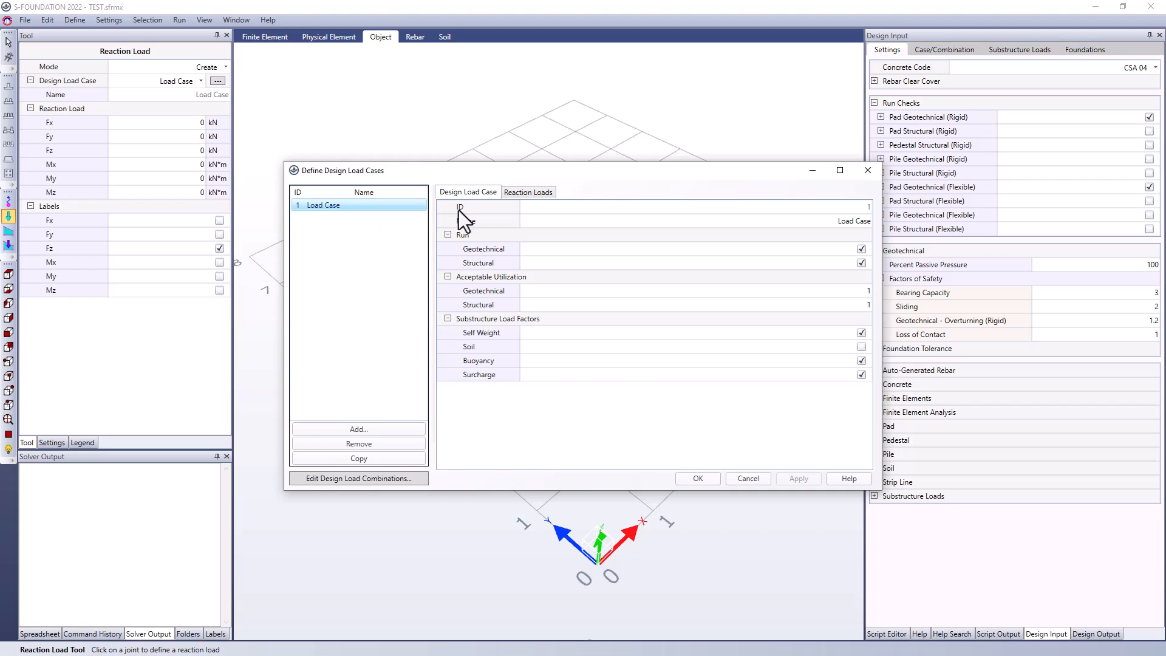
left_click(527, 193)
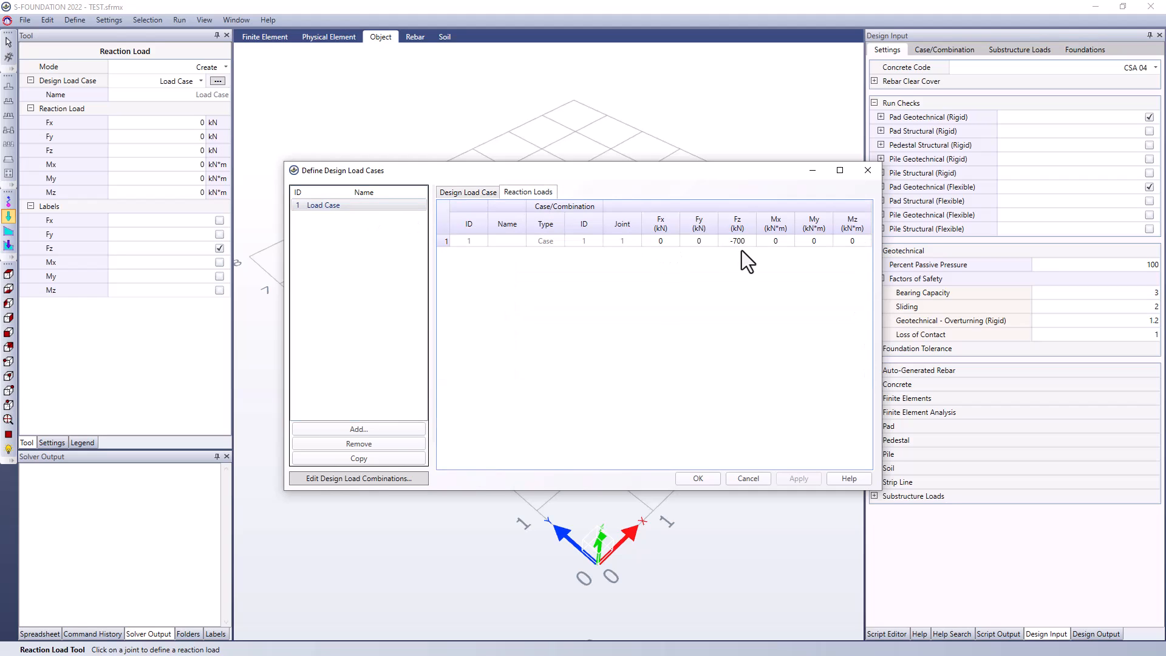
left_click(488, 191)
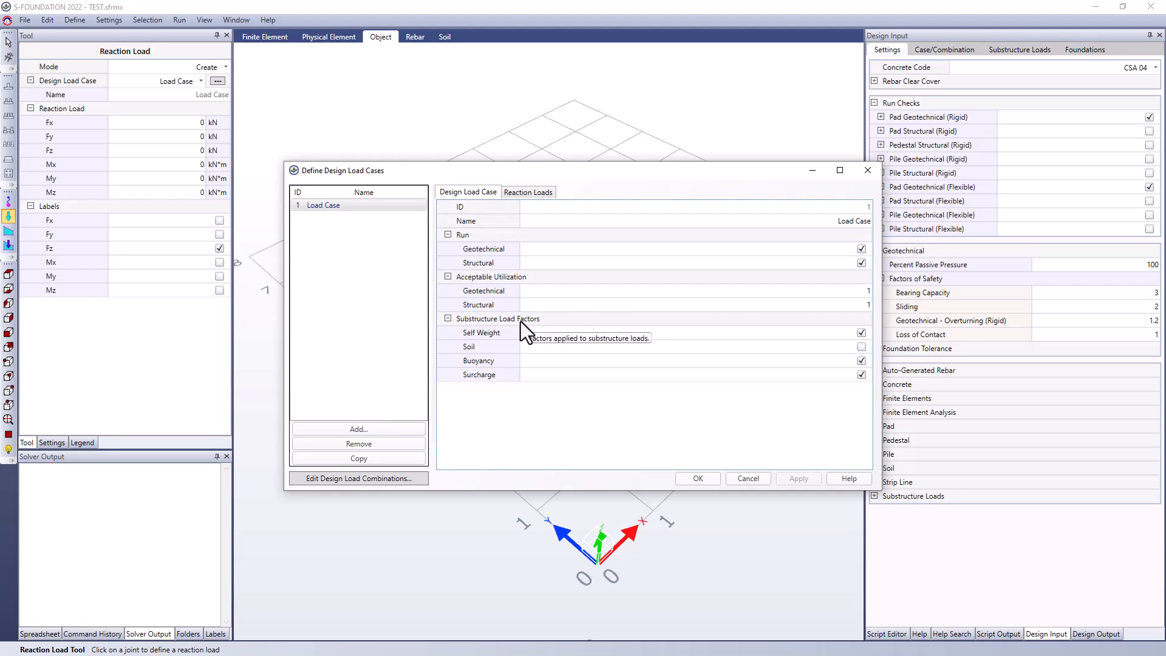
left_click(860, 347)
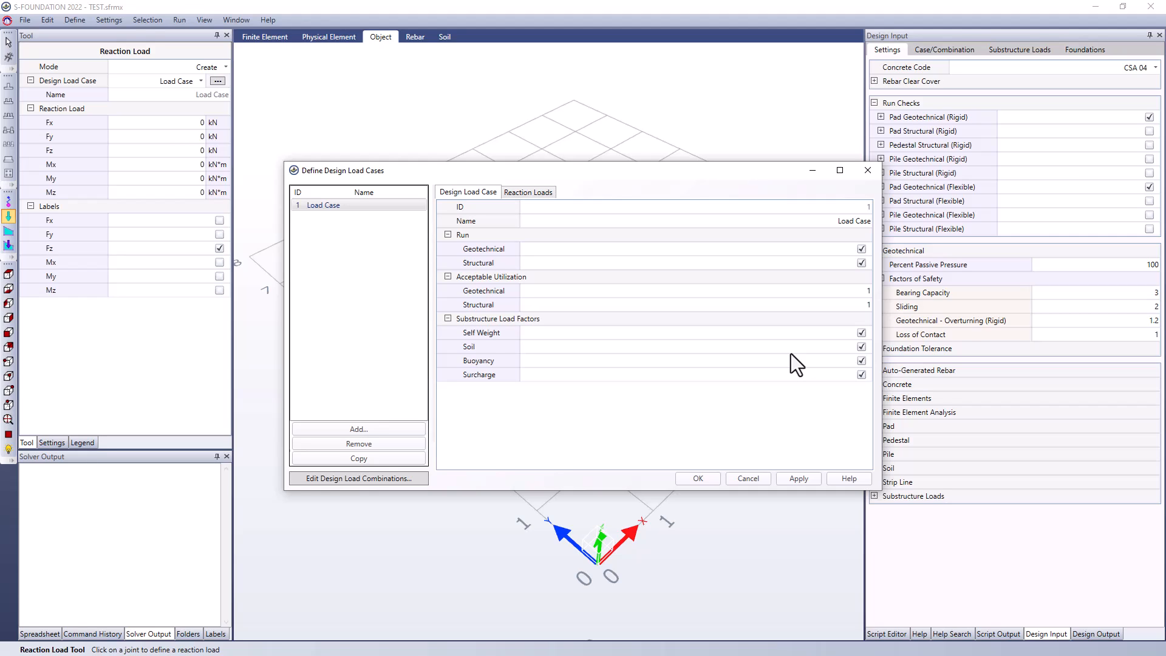
left_click(701, 476)
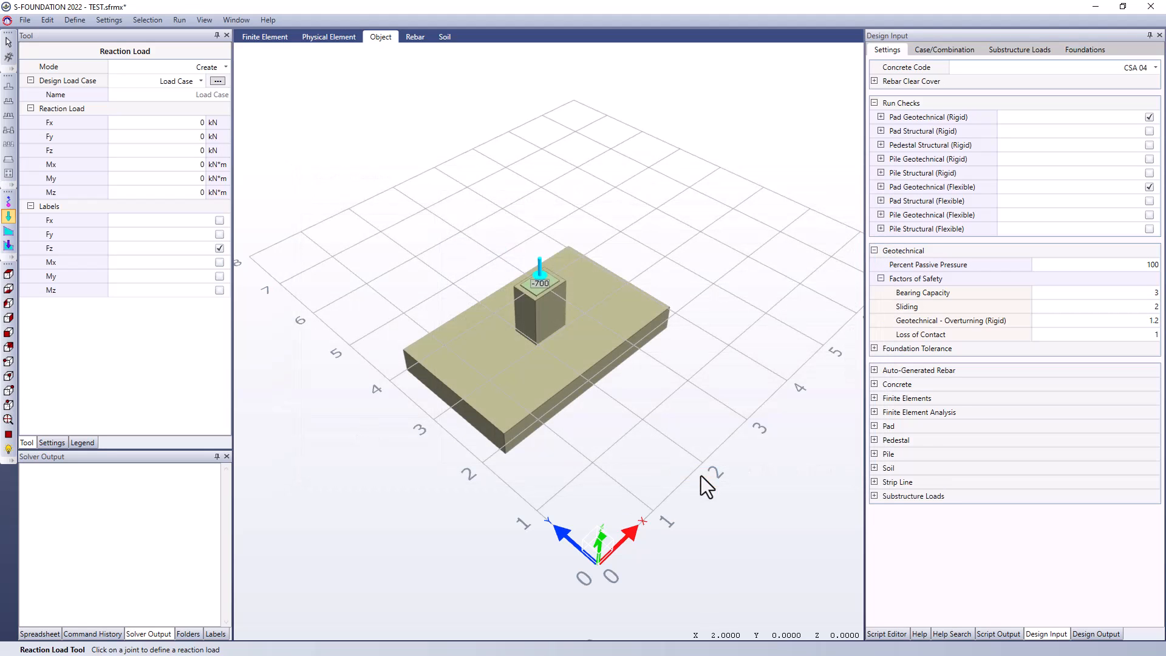
Save the model, run the analysis and code check, and dismiss the soil settlement notice
left_click(185, 20)
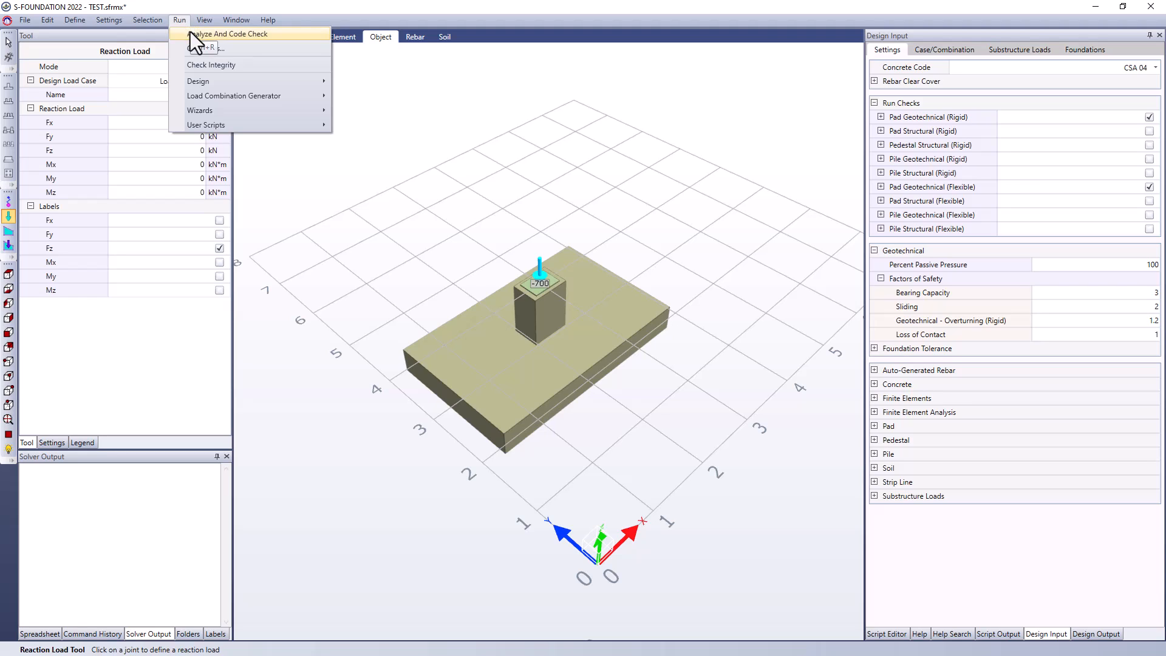
left_click(190, 32)
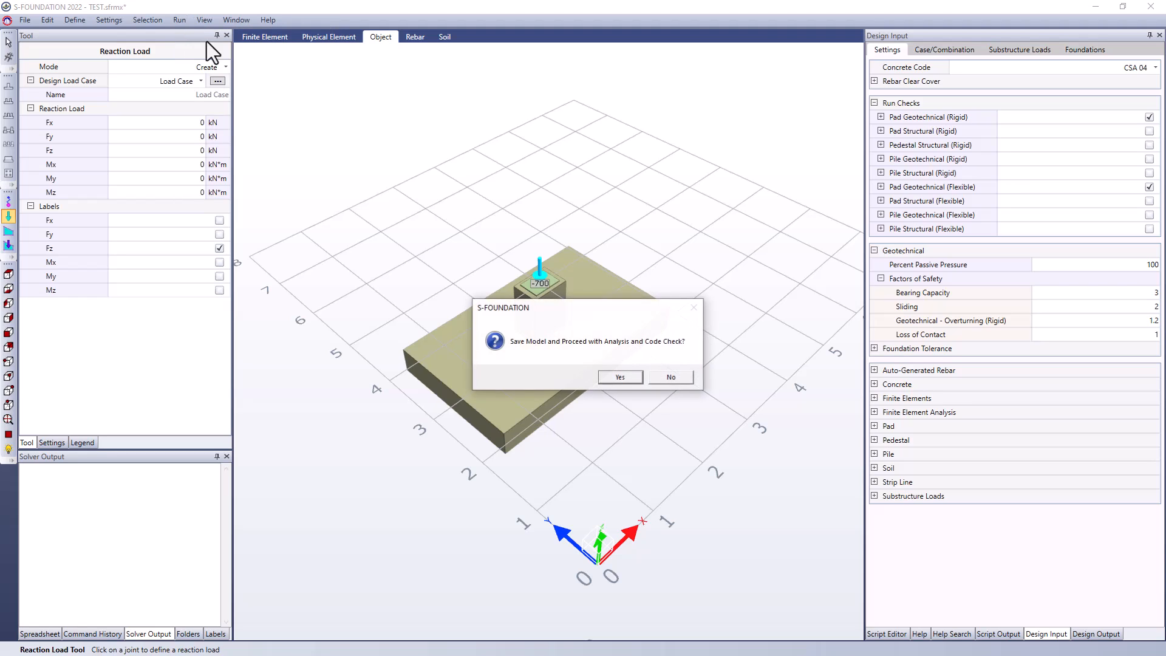
left_click(624, 381)
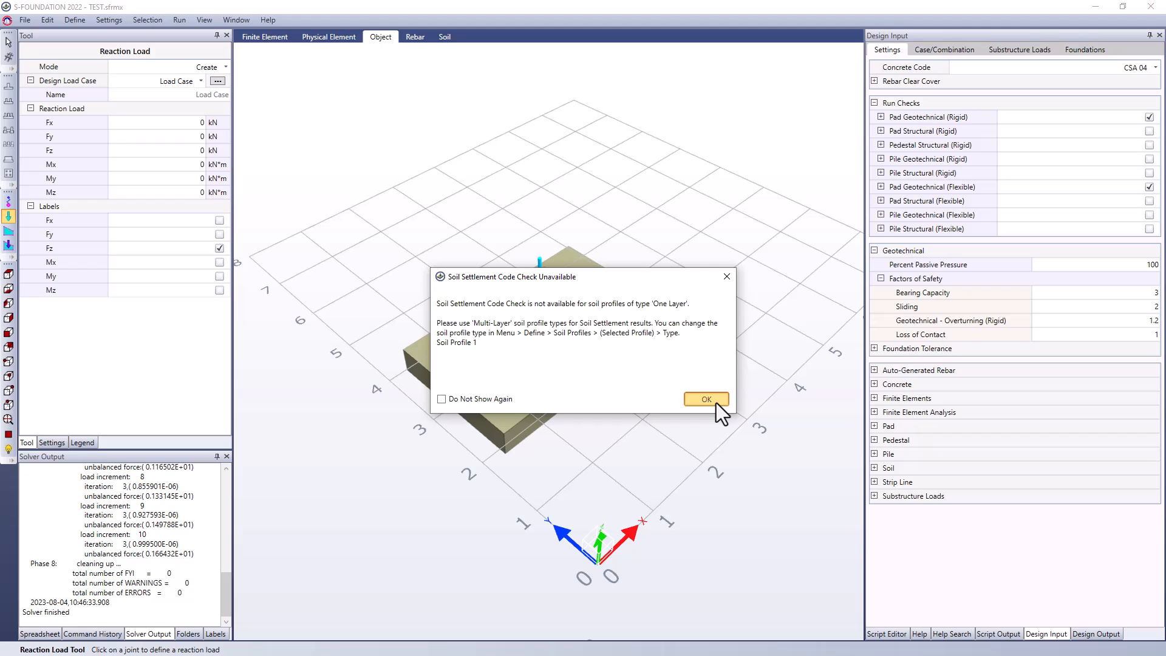
left_click(715, 402)
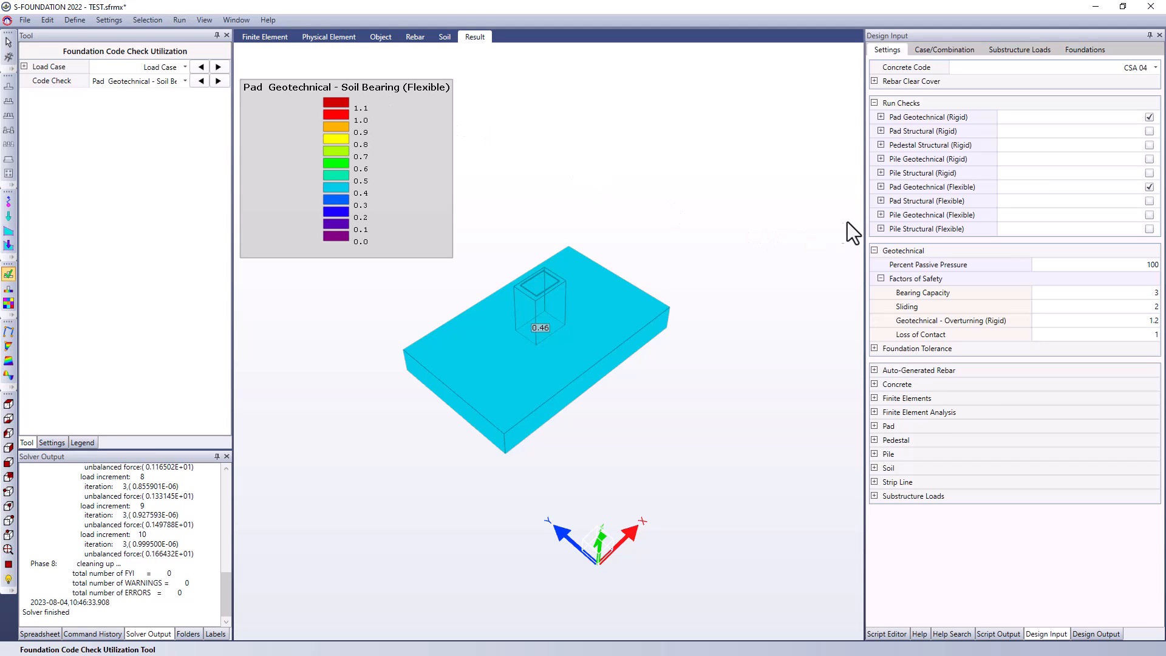
Show the design output and widen it to review the code check summary table from the first column onward
left_click_drag(861, 228, 684, 243)
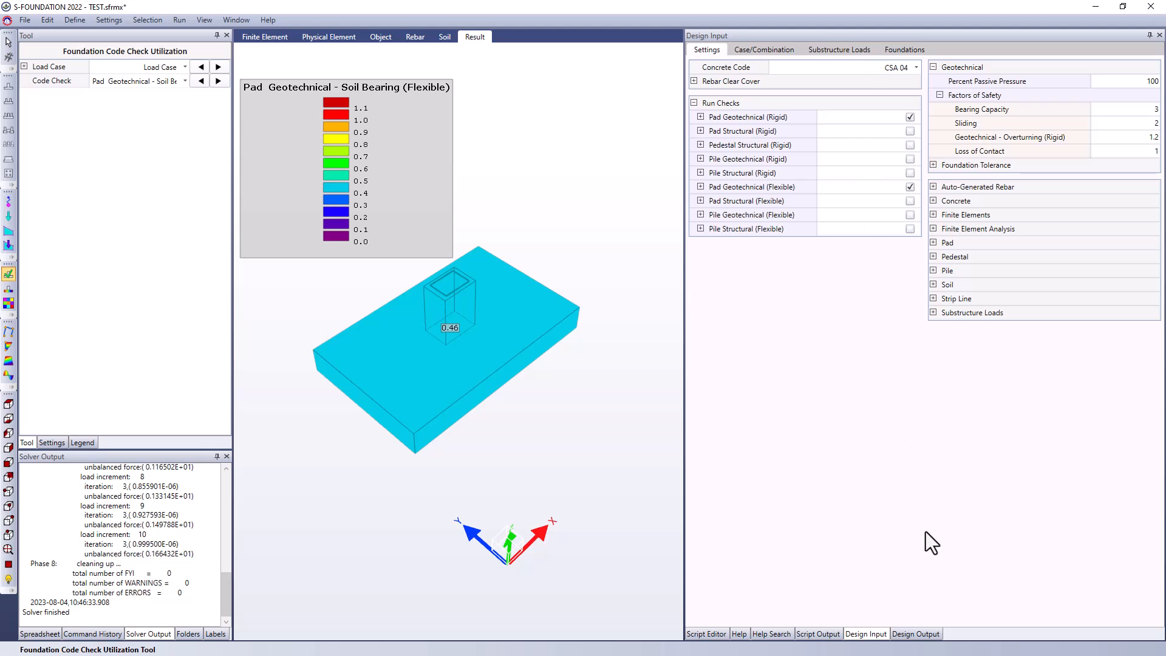
left_click(921, 634)
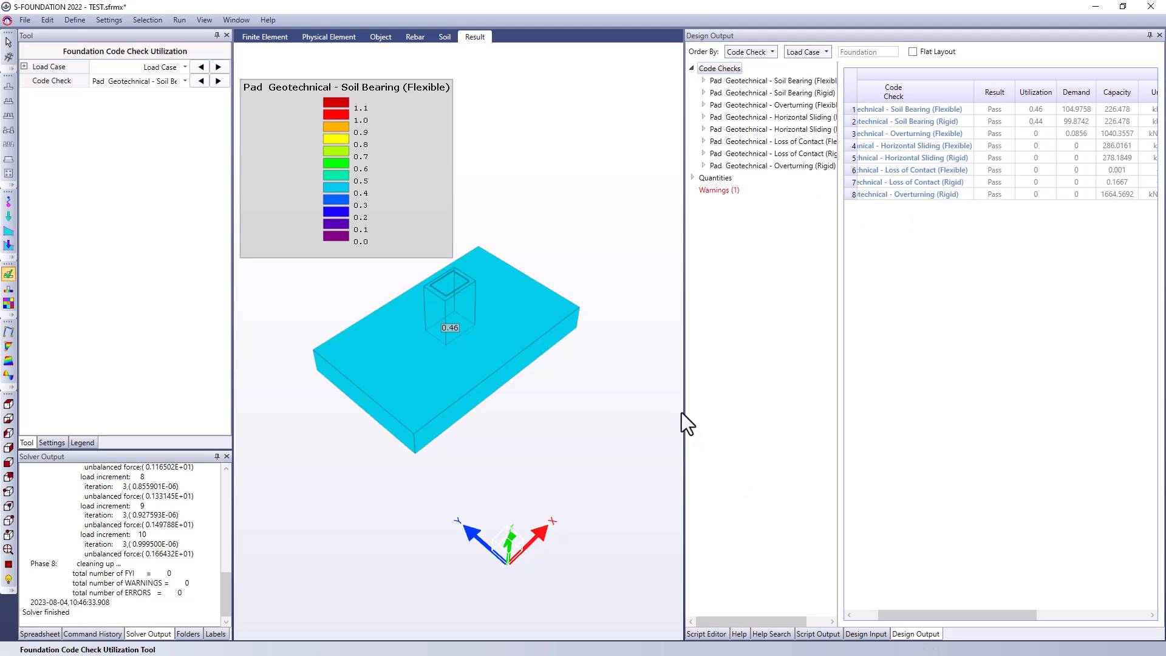
left_click_drag(684, 419, 510, 435)
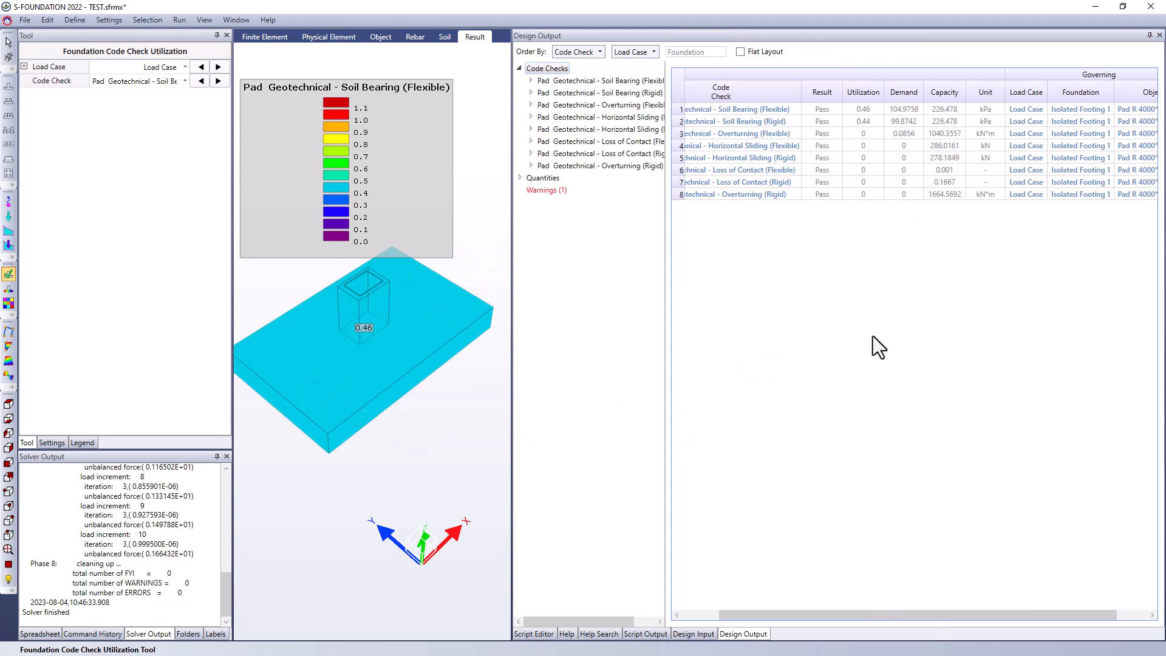
left_click_drag(756, 612, 688, 612)
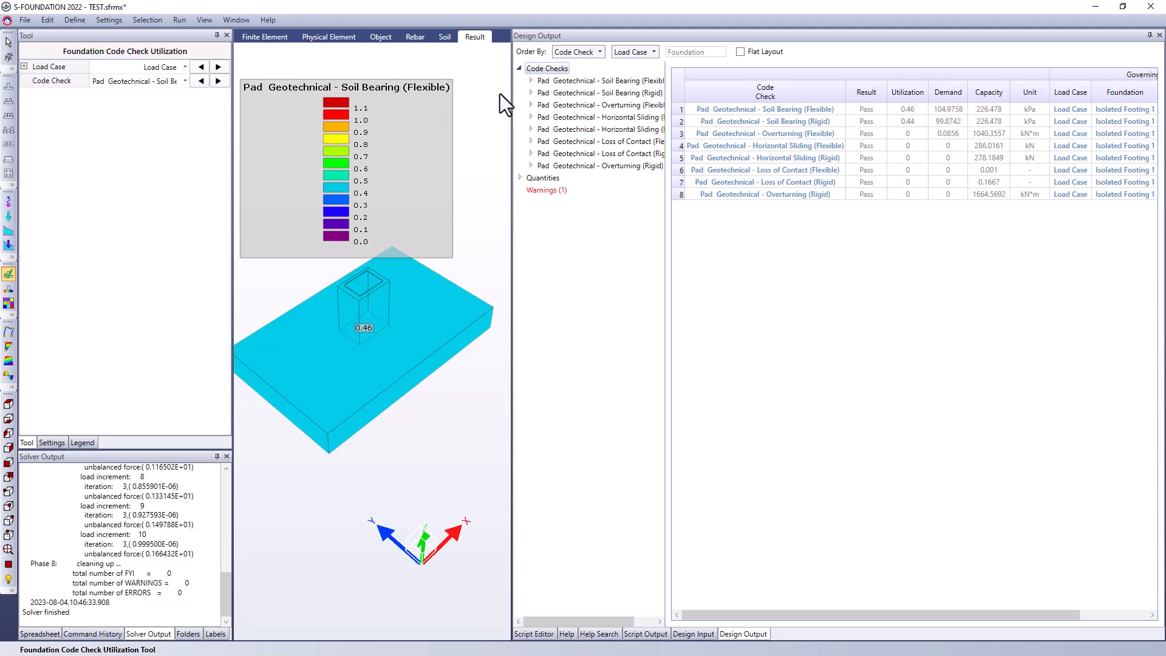
Examine the capacity breakdown of the Pad Geotechnical - Soil Bearing (Flexible) check for Isolated Footing 1
left_click(530, 81)
left_click(541, 91)
left_click(552, 104)
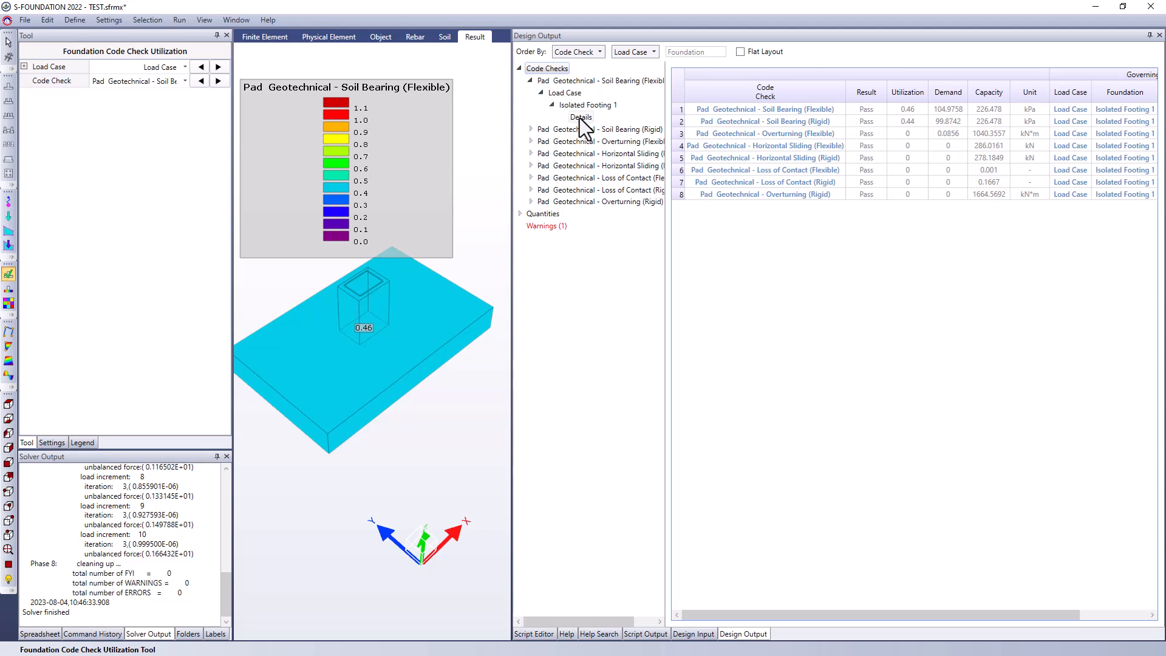
left_click(580, 117)
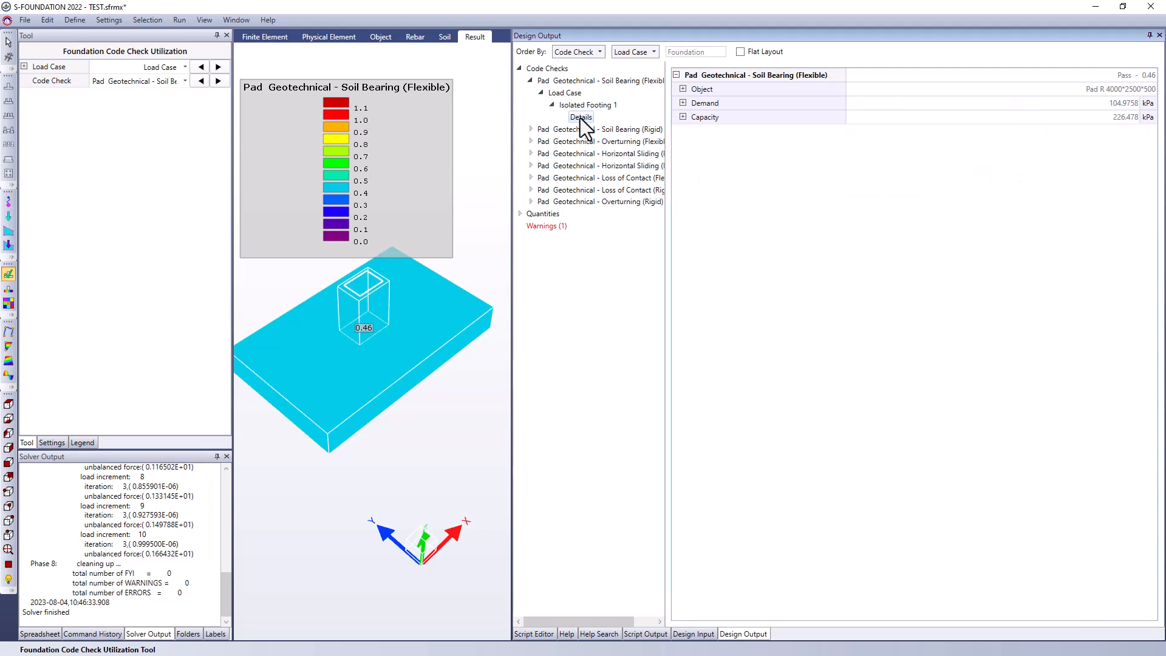
left_click(682, 116)
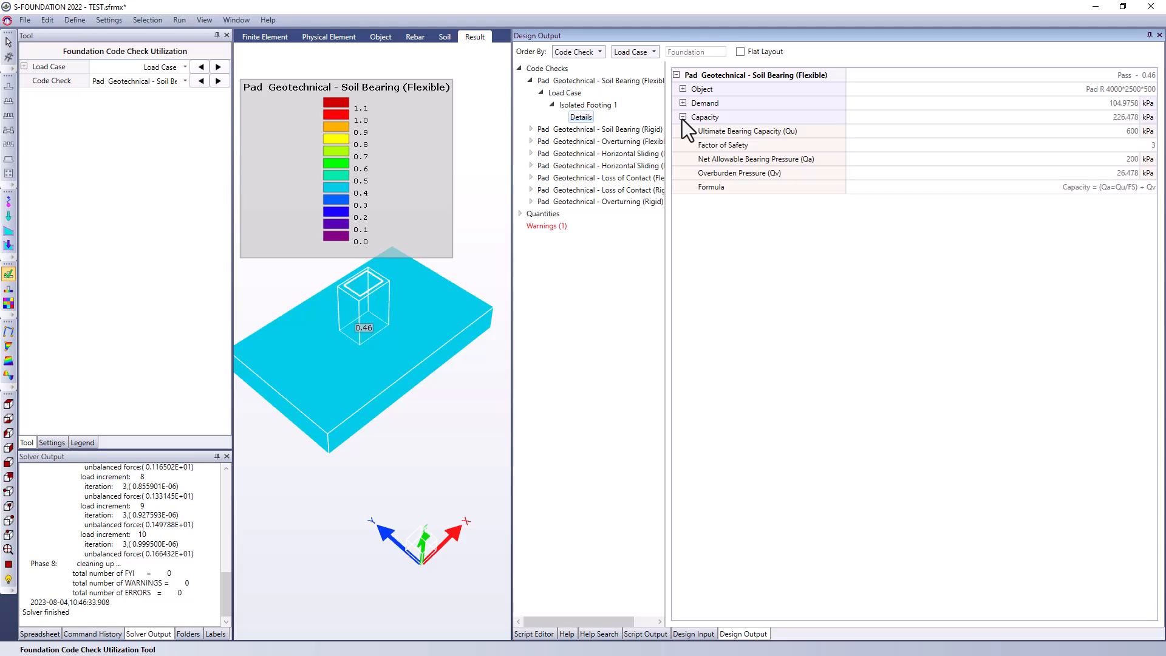
mouse_move(771, 135)
Exclude the Soil substructure load factor from the design load case and accept the change
left_click_drag(511, 259, 862, 302)
left_click(78, 21)
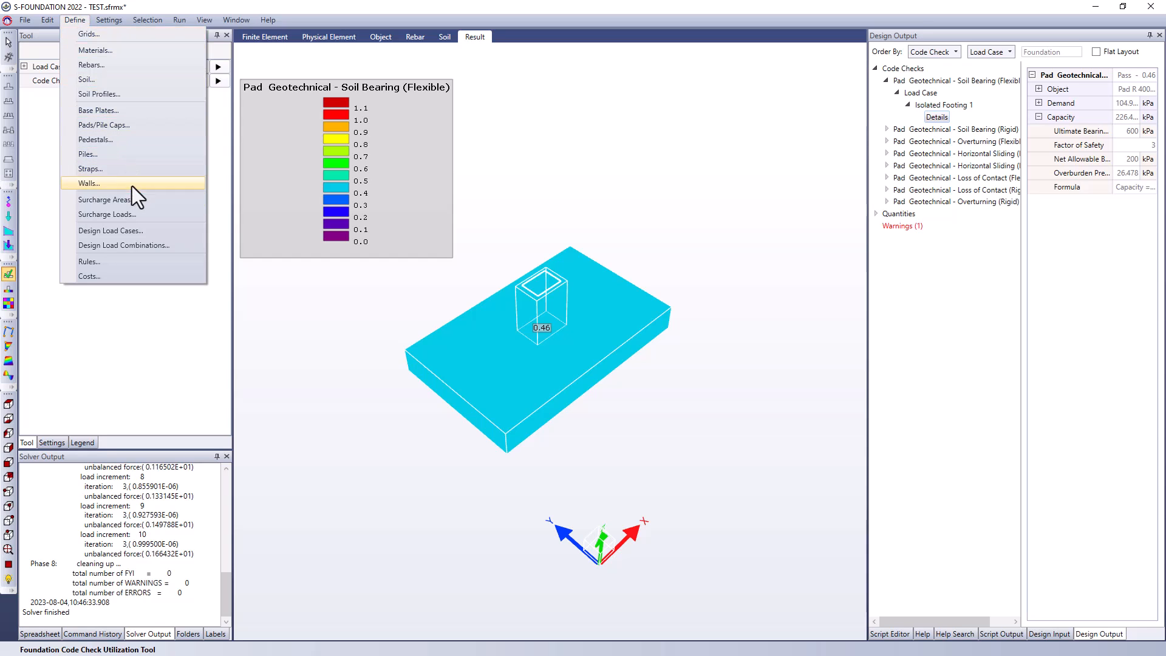
left_click(133, 229)
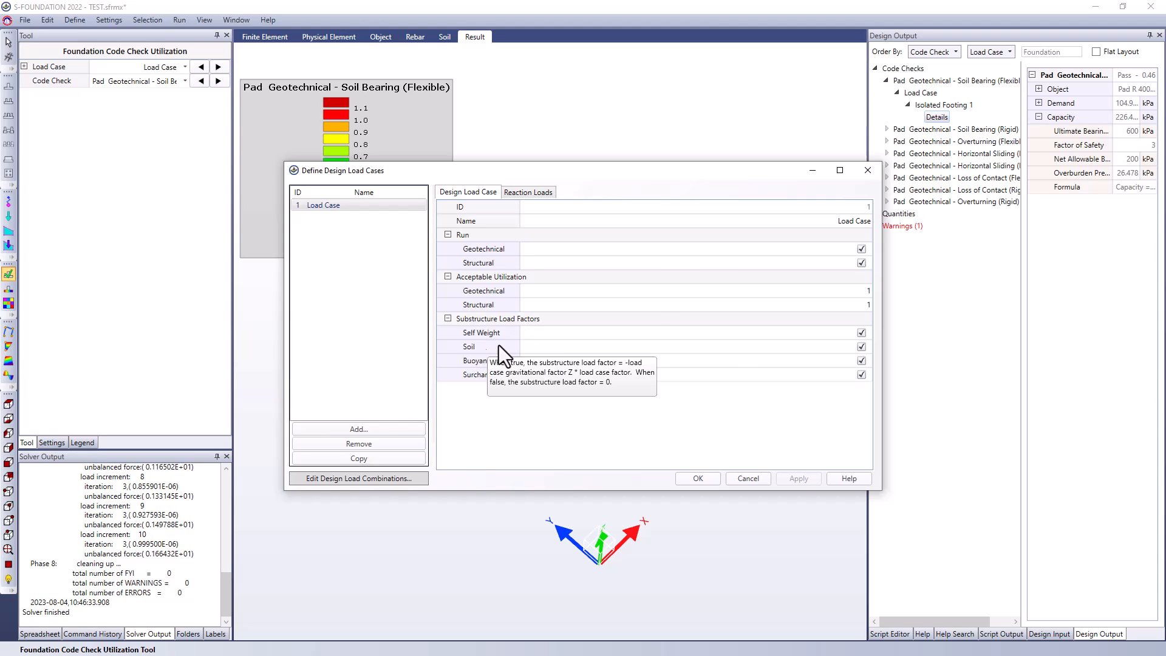
left_click(861, 346)
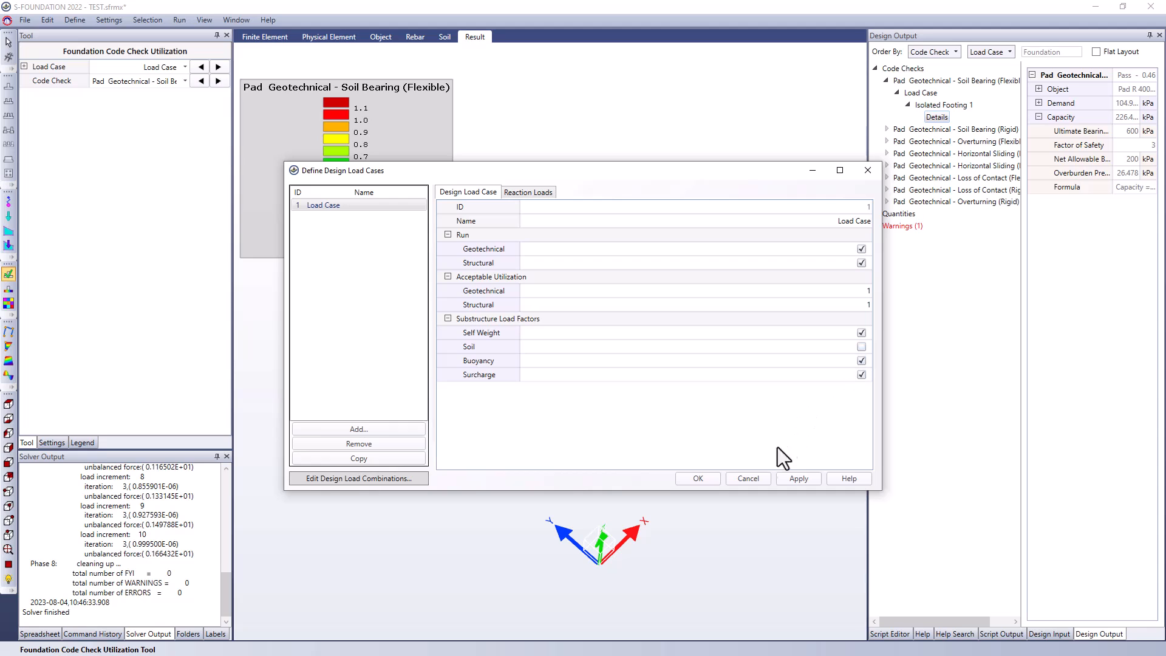
left_click(709, 480)
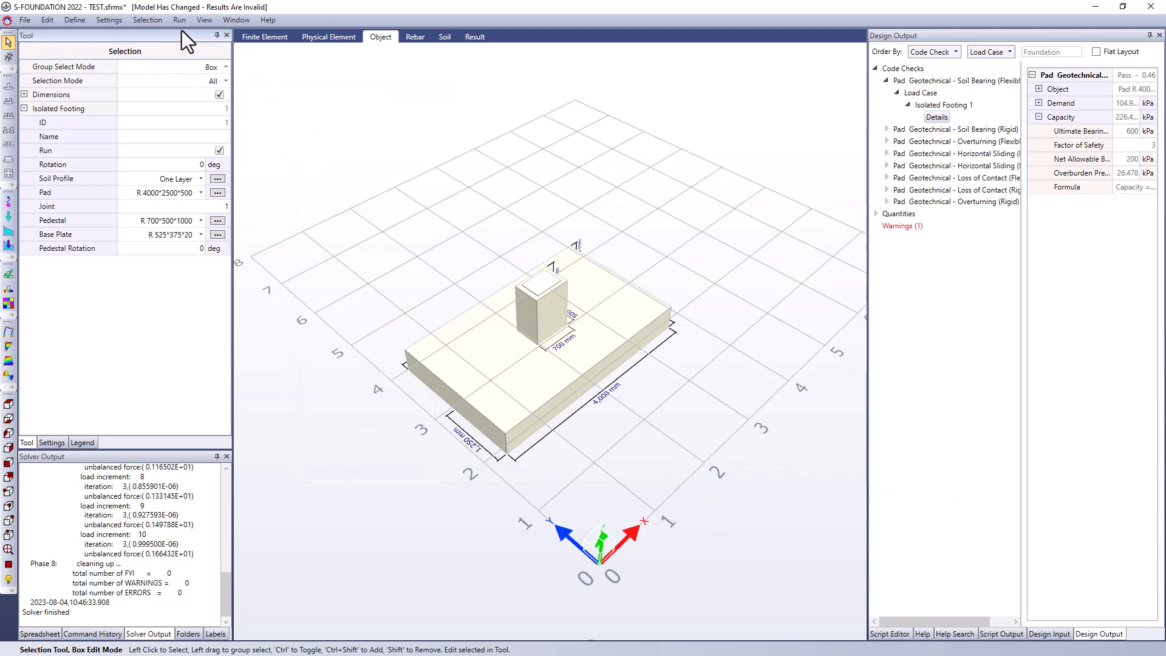
Save the changed model and rerun the analysis and code check without the soil load, dismissing the settlement notice
left_click(177, 21)
left_click(178, 31)
left_click(622, 379)
left_click(624, 373)
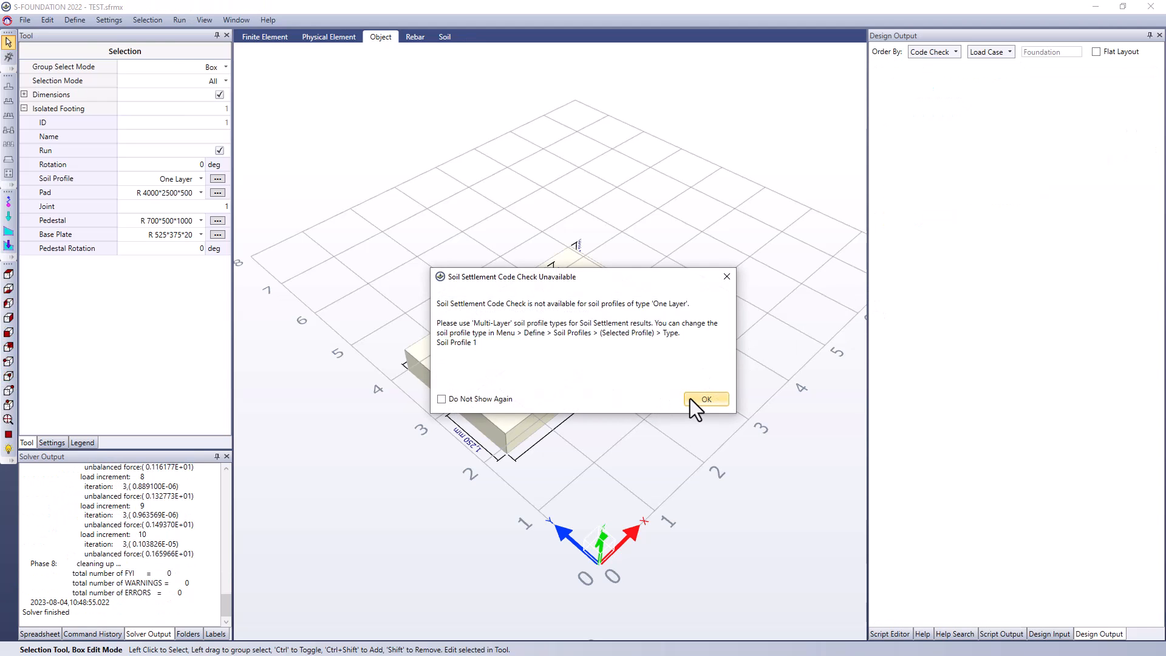
left_click(705, 399)
Examine the capacity breakdown of the Pad Geotechnical - Soil Bearing (Rigid) check for Isolated Footing 1 in the widened design output
left_click_drag(866, 265, 605, 272)
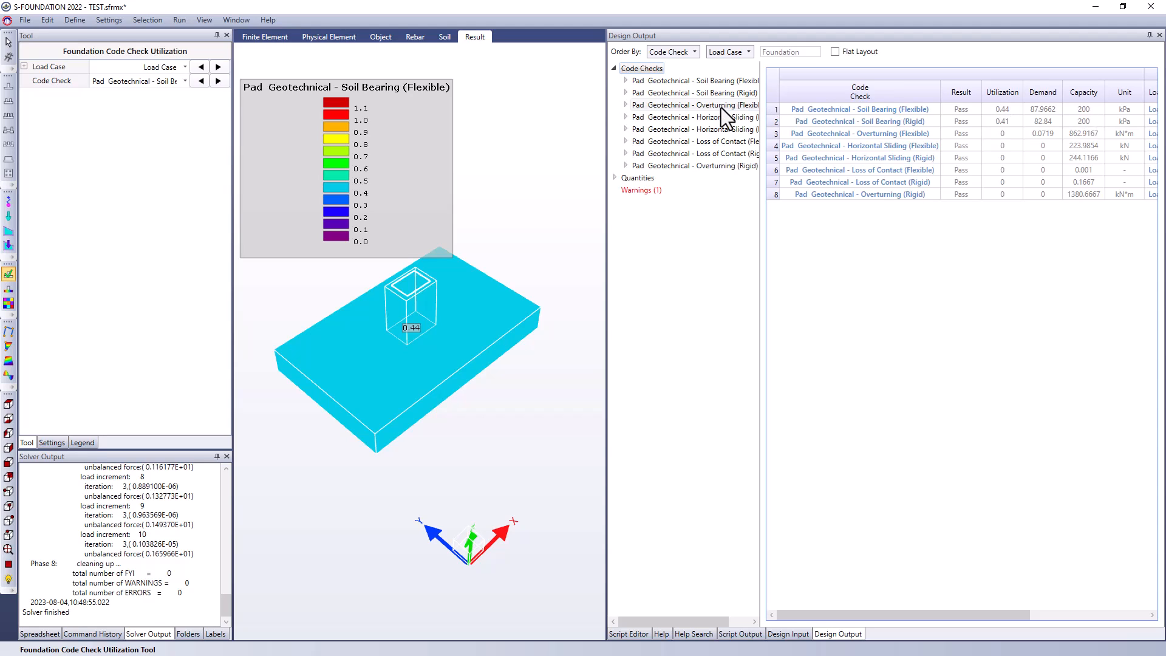
left_click(625, 92)
left_click(636, 104)
left_click(648, 116)
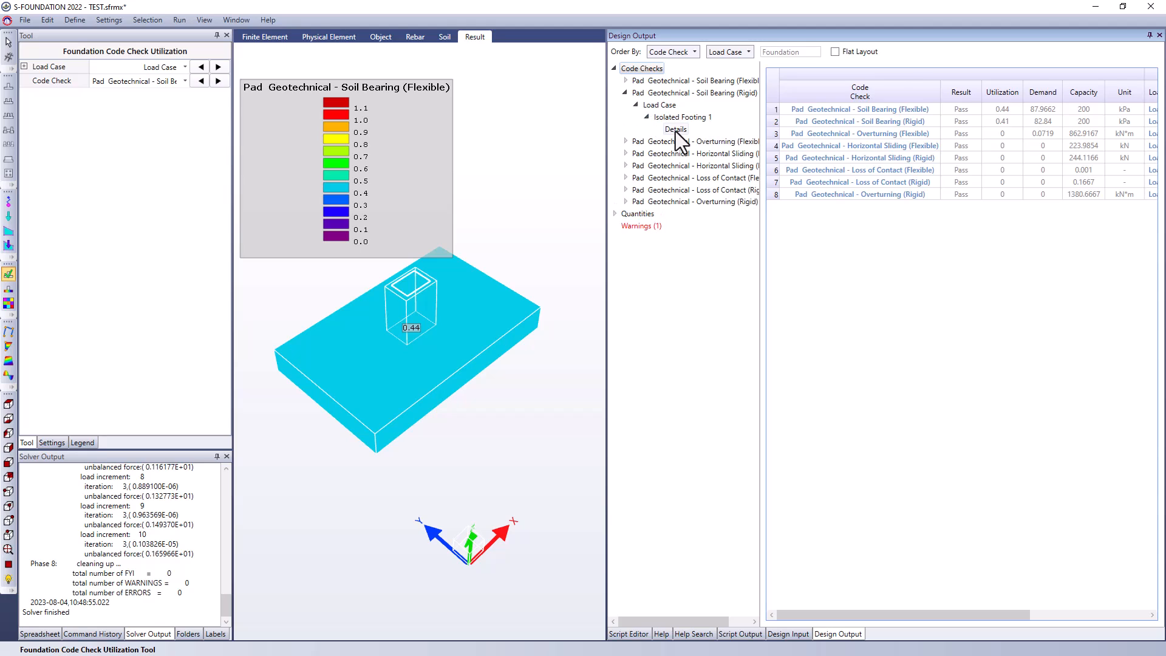
left_click(675, 129)
left_click(777, 118)
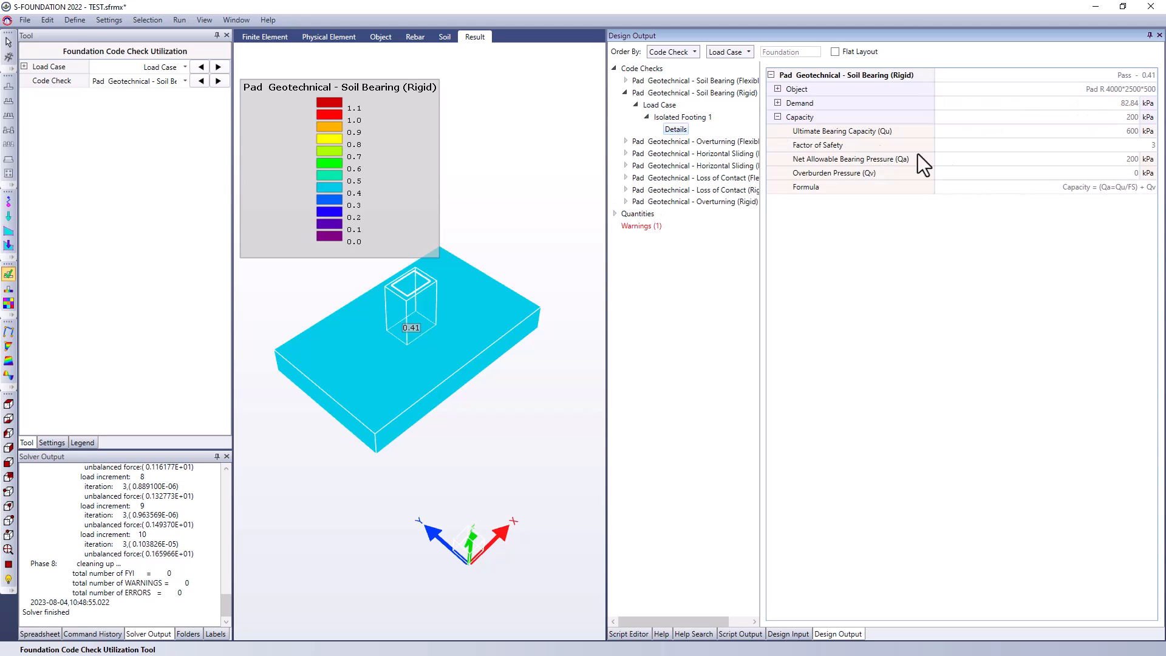